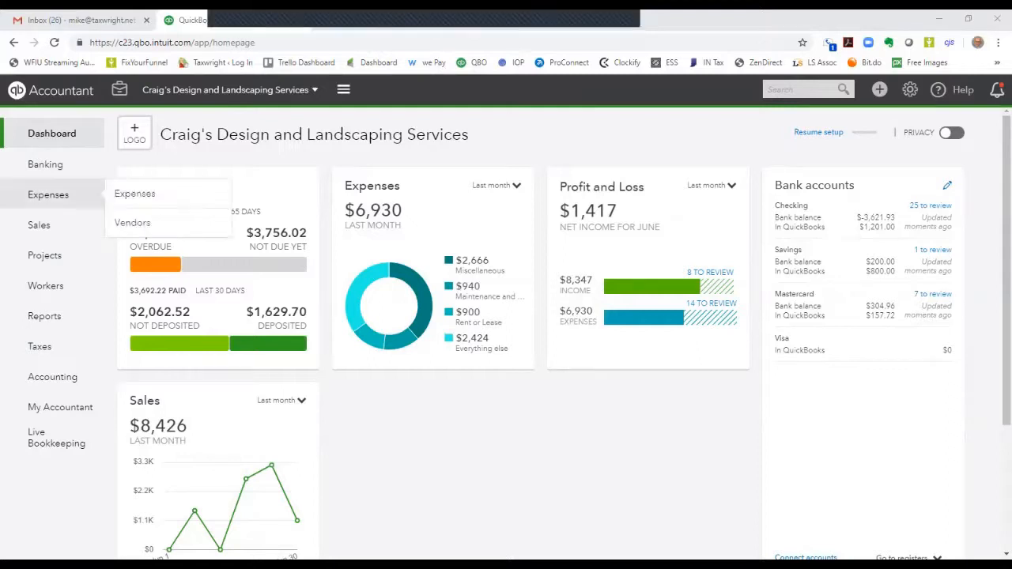
Start a new Bank account of detail type Checking in the Chart of Accounts and name it MyBank Payroll 123.
{"action": "mouse_move", "coordinate": [79, 377]}
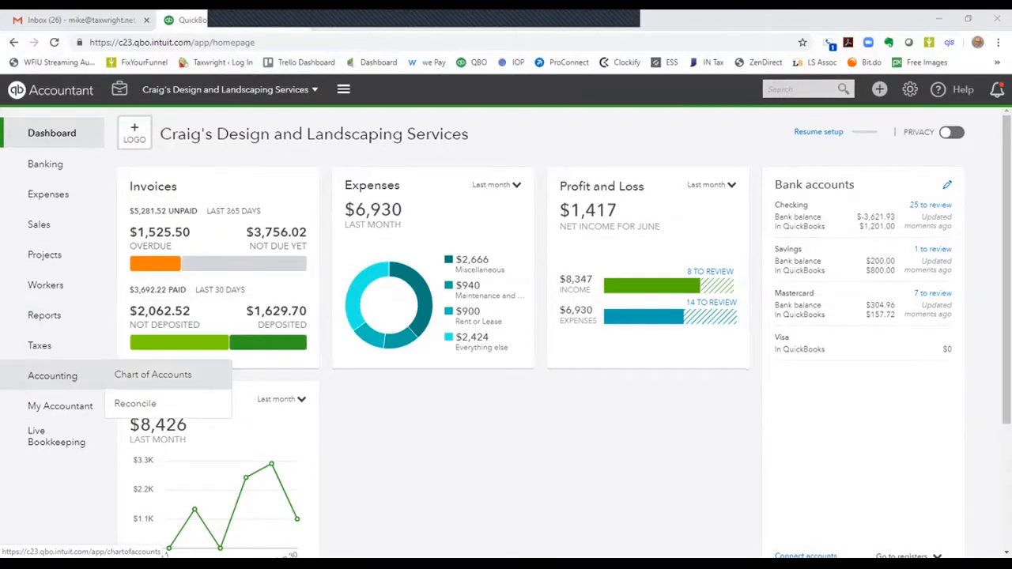
{"action": "left_click", "coordinate": [152, 375]}
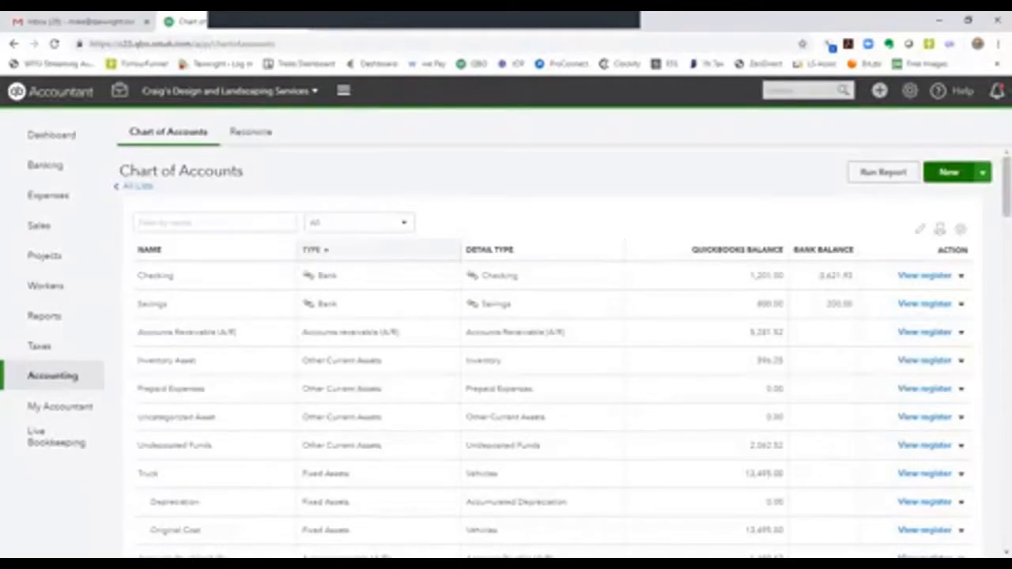
{"action": "left_click", "coordinate": [950, 173]}
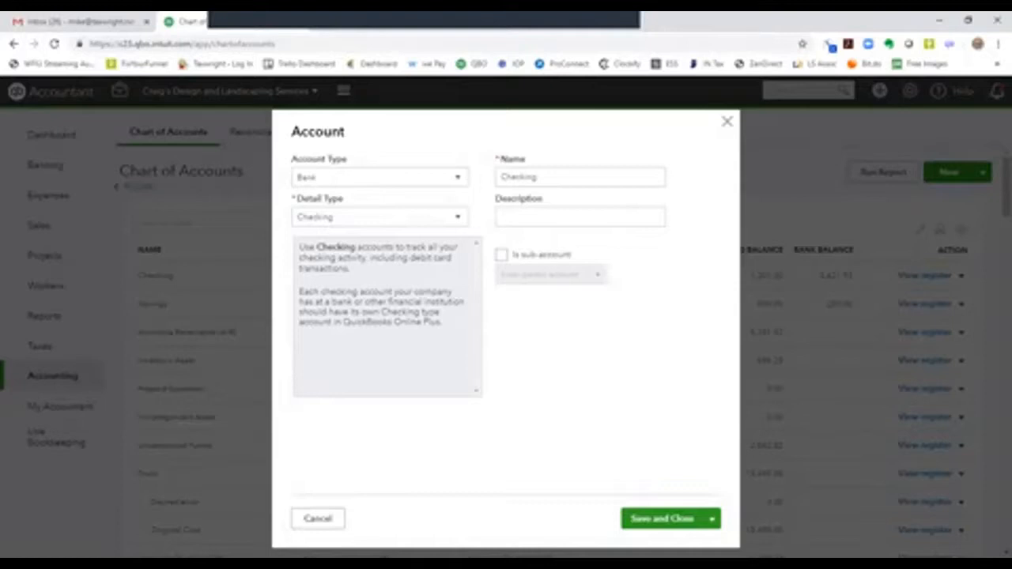
{"action": "left_click_drag", "start_coordinate": [539, 177], "coordinate": [499, 177]}
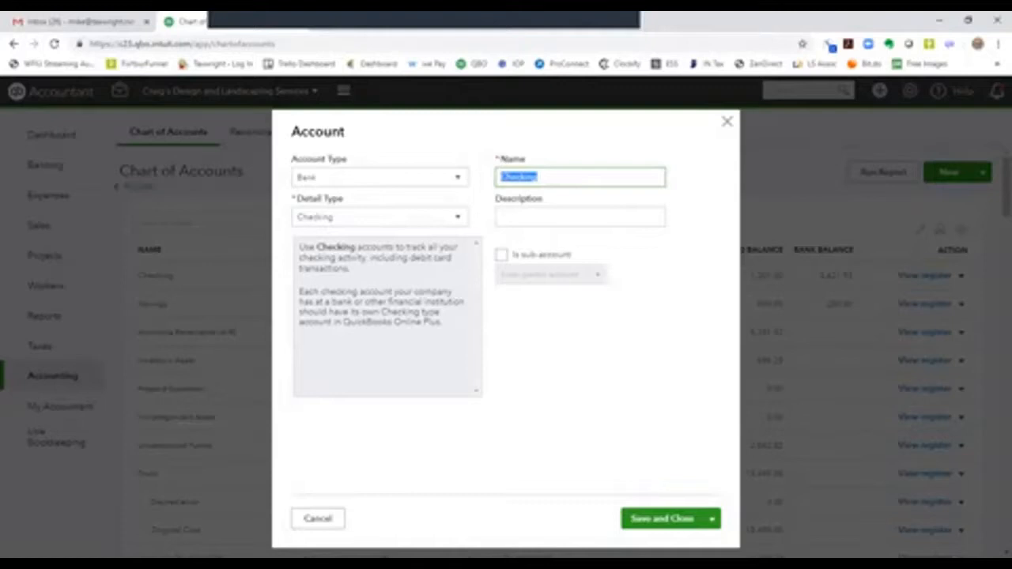
{"action": "type", "text": "MyBank Payroll"}
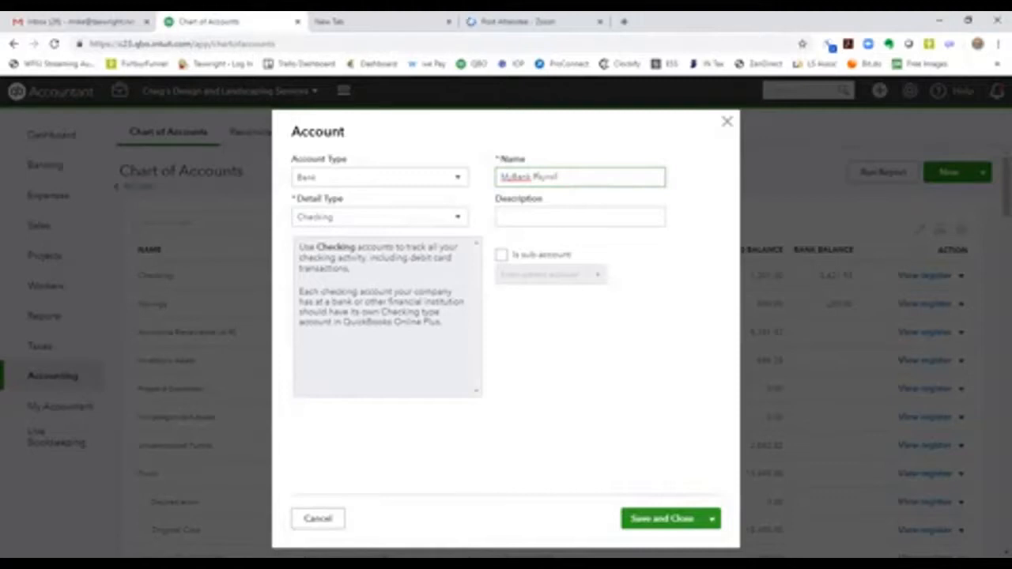
{"action": "type", "text": " 123"}
{"action": "key", "text": "Tab"}
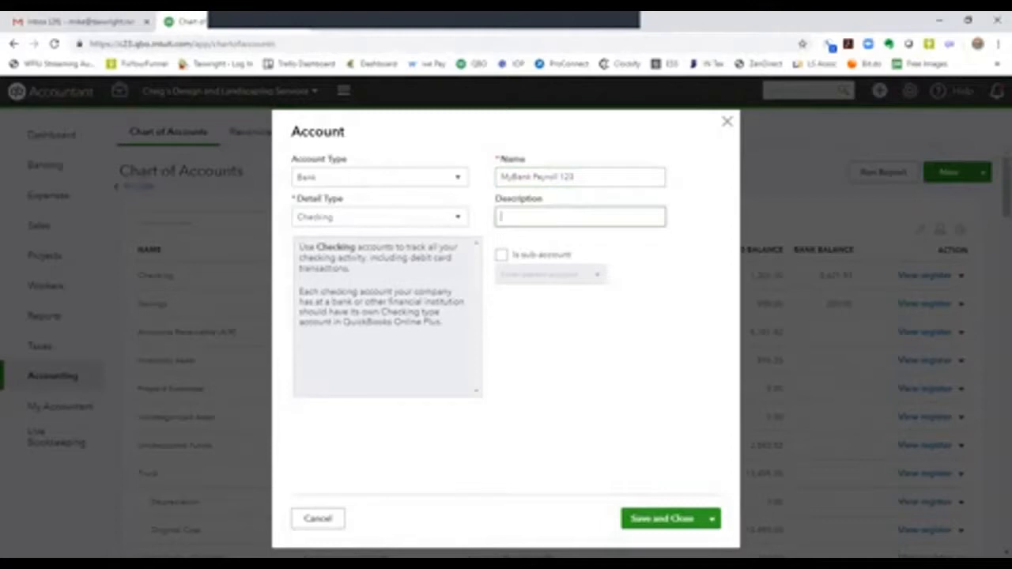
Set the account's description to "Paying payroll and payroll taxes" and save the account.
{"action": "type", "text": "Paying d"}
{"action": "type", "text": "ayroll"}
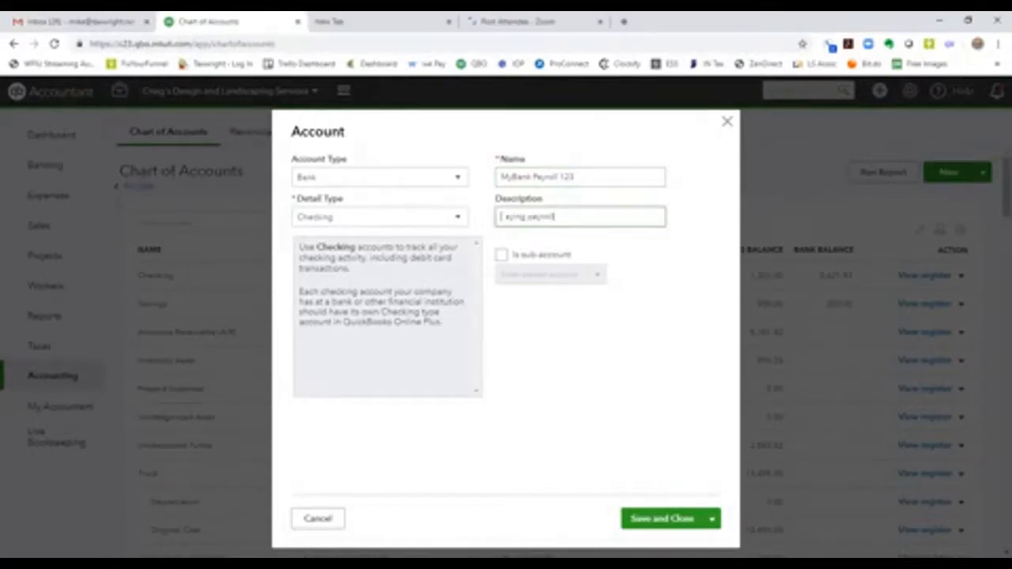
{"action": "type", "text": " and seynd"}
{"action": "type", "text": "l taxes"}
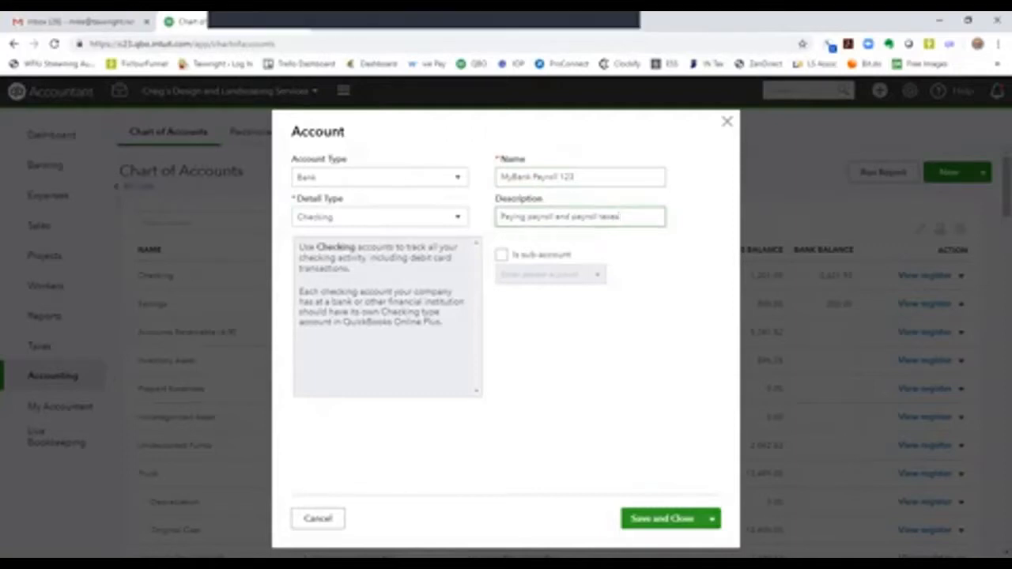
{"action": "left_click", "coordinate": [663, 519]}
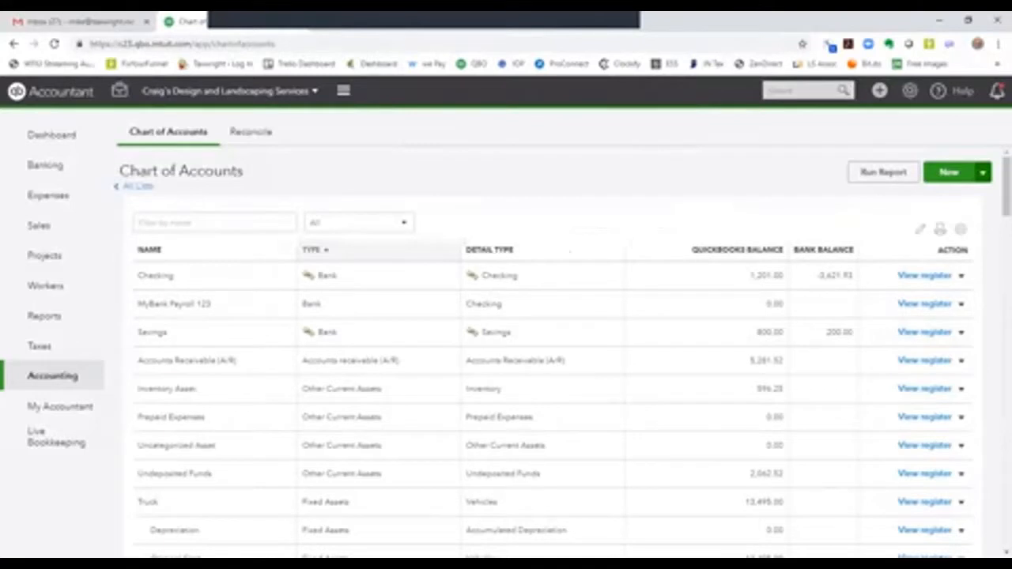
Start another new Bank account of detail type Checking and name it MyBank Operations 234.
{"action": "left_click", "coordinate": [949, 172]}
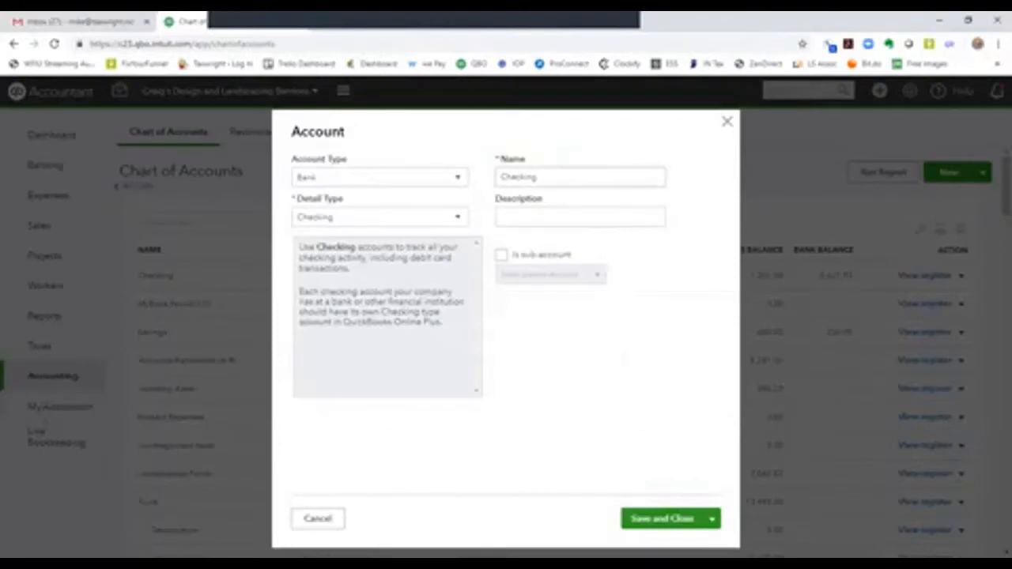
{"action": "left_click_drag", "start_coordinate": [538, 177], "coordinate": [501, 177]}
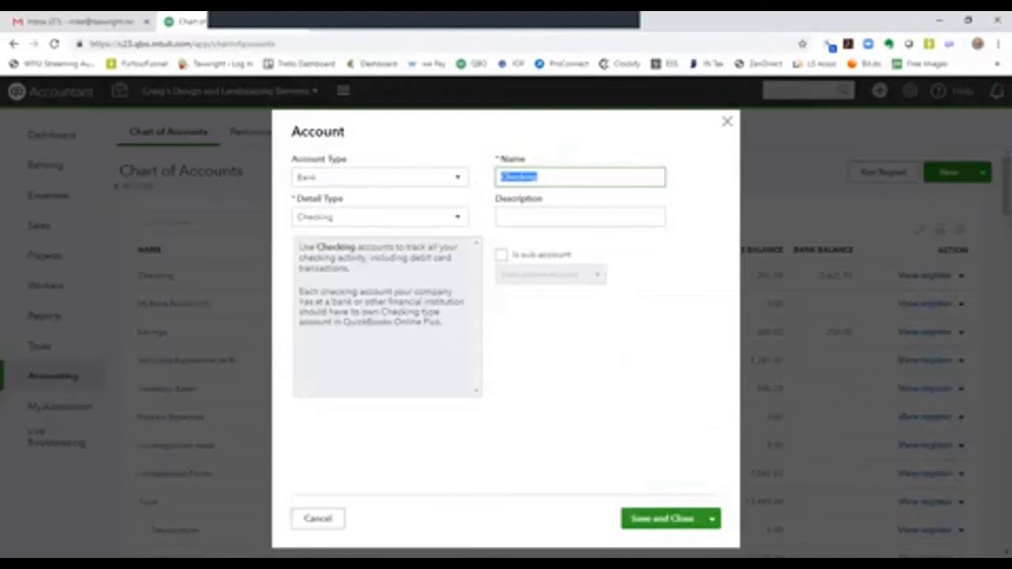
{"action": "type", "text": "My"}
{"action": "type", "text": "Bank Checkin"}
{"action": "type", "text": "ions"}
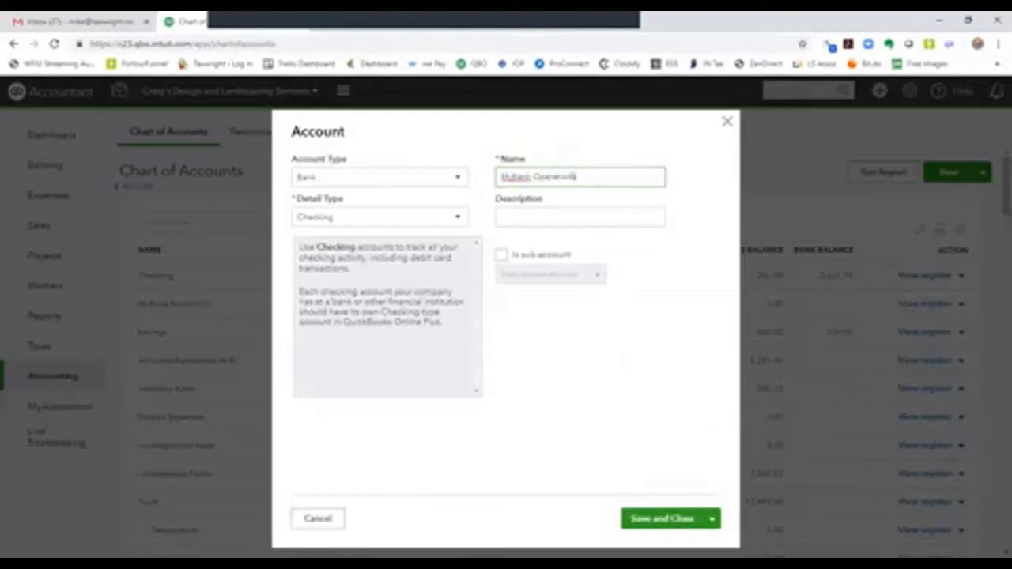
{"action": "type", "text": " 234"}
Describe the new operations account as "Operating account" and save it.
{"action": "key", "text": "Tab"}
{"action": "type", "text": "Operating a"}
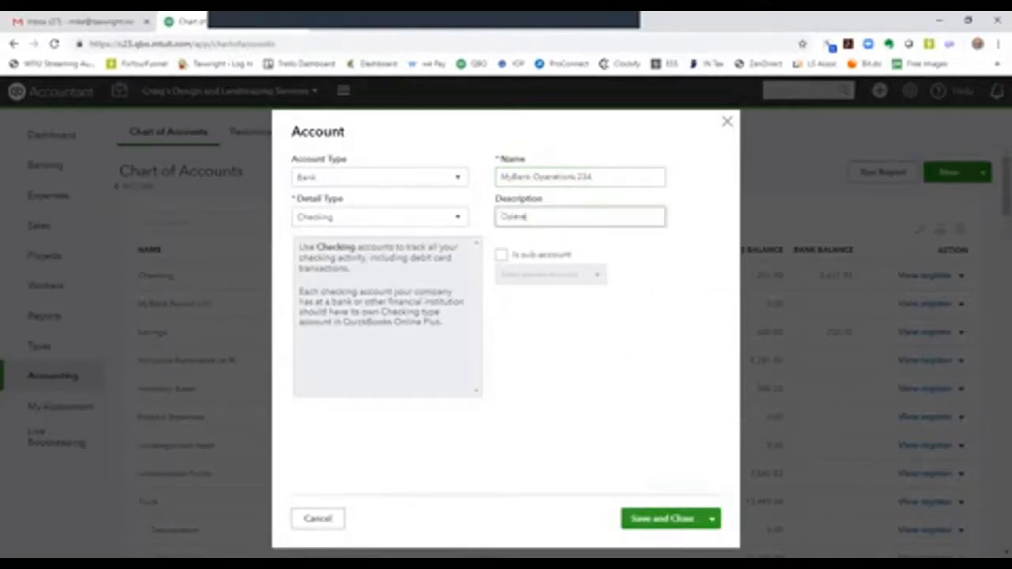
{"action": "type", "text": "ccount"}
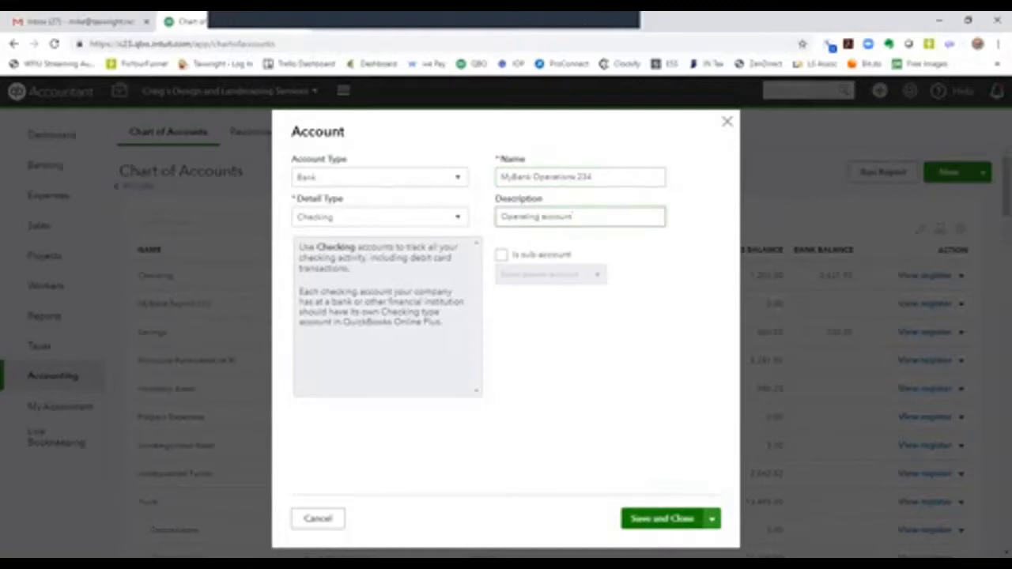
{"action": "left_click", "coordinate": [663, 519]}
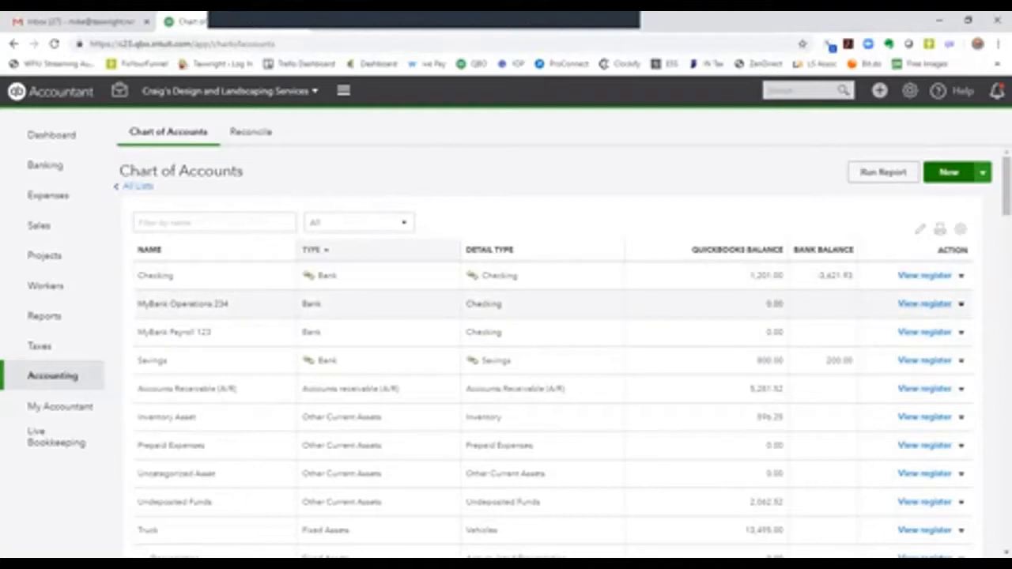
Start a bank connection for the MyBank Operations 234 account and search the supported banks for Horizon.
{"action": "left_click", "coordinate": [962, 303]}
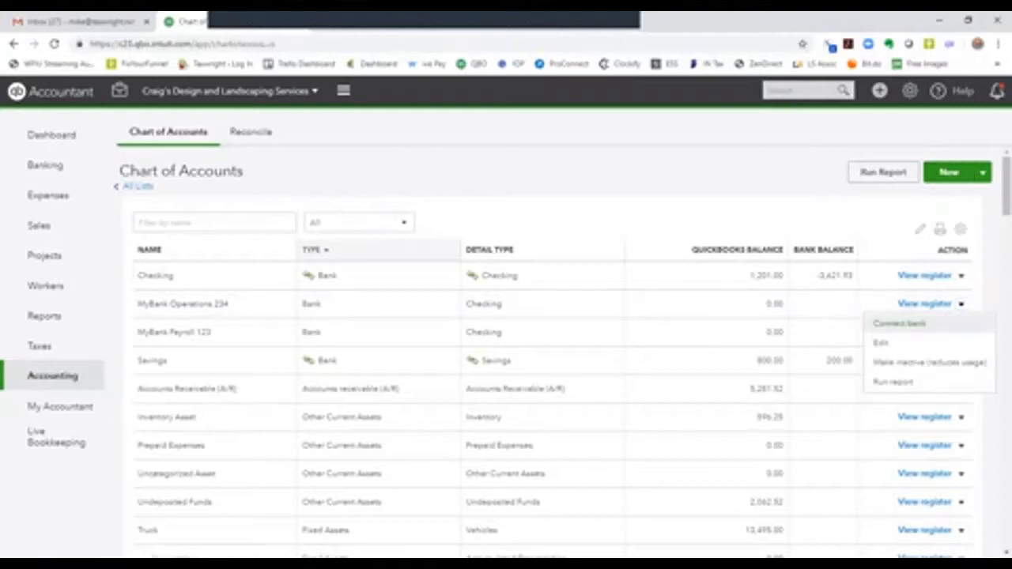
{"action": "left_click", "coordinate": [900, 323]}
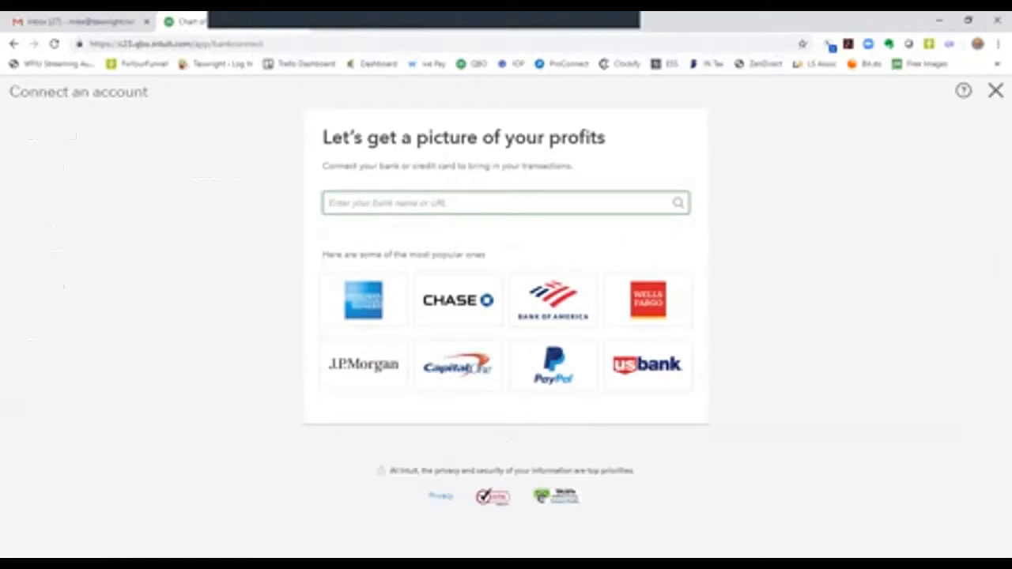
{"action": "type", "text": "horizon"}
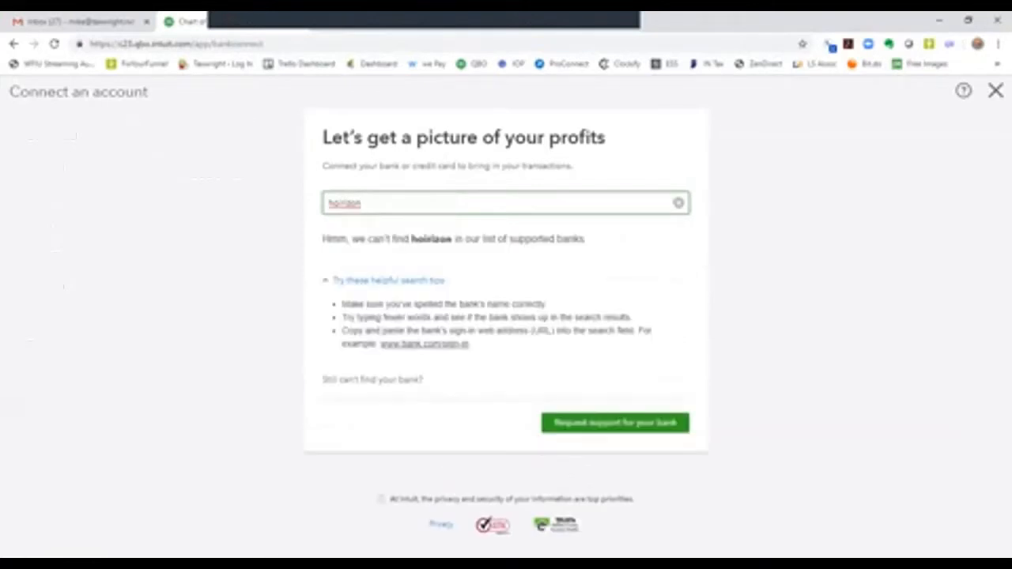
{"action": "key", "text": "BackSpace"}
{"action": "key", "text": "BackSpace"}
{"action": "key", "text": "BackSpace"}
{"action": "key", "text": "BackSpace"}
{"action": "key", "text": "BackSpace"}
{"action": "key", "text": "BackSpace"}
{"action": "key", "text": "BackSpace"}
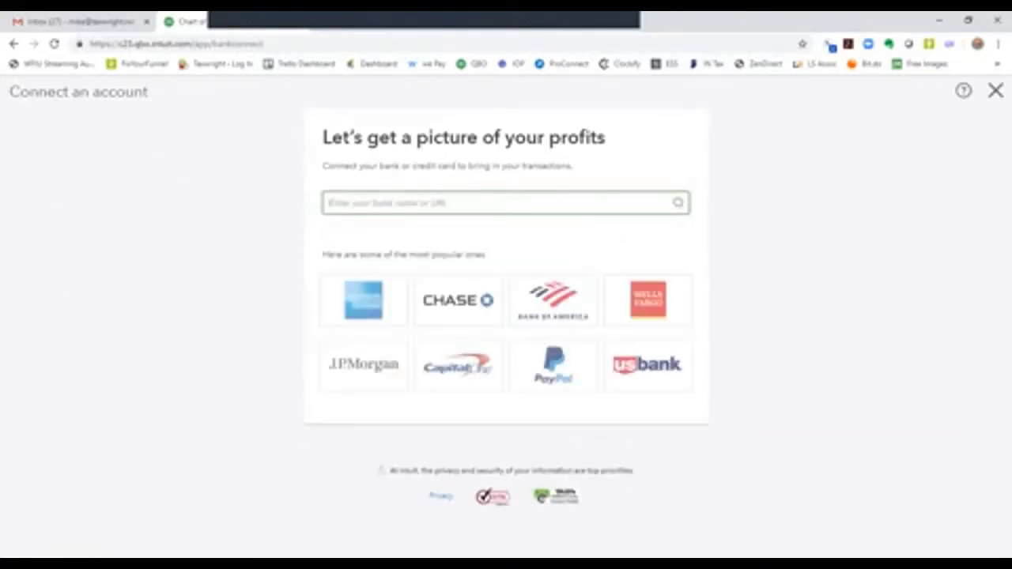
{"action": "type", "text": "Ho"}
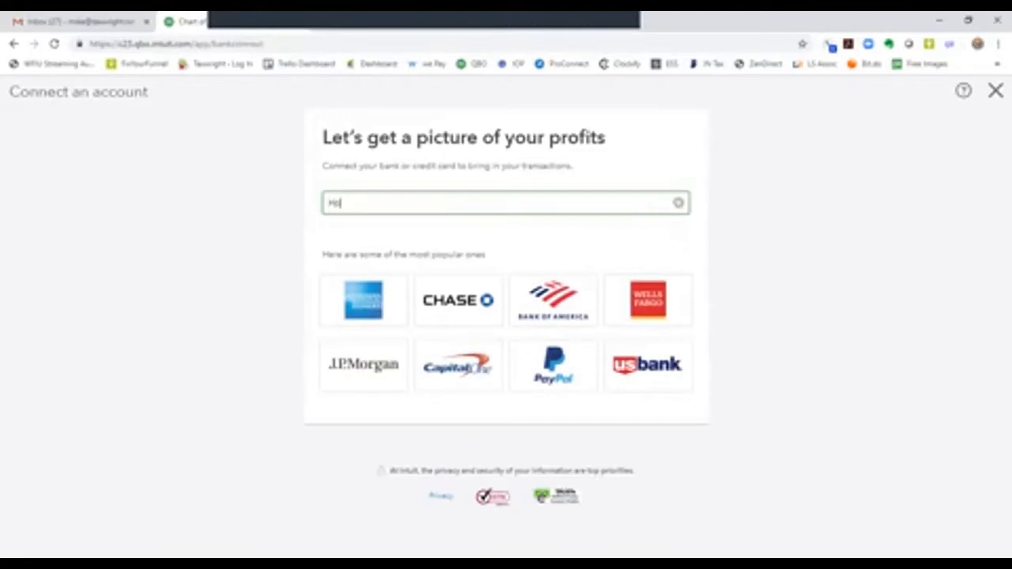
{"action": "type", "text": "rizon"}
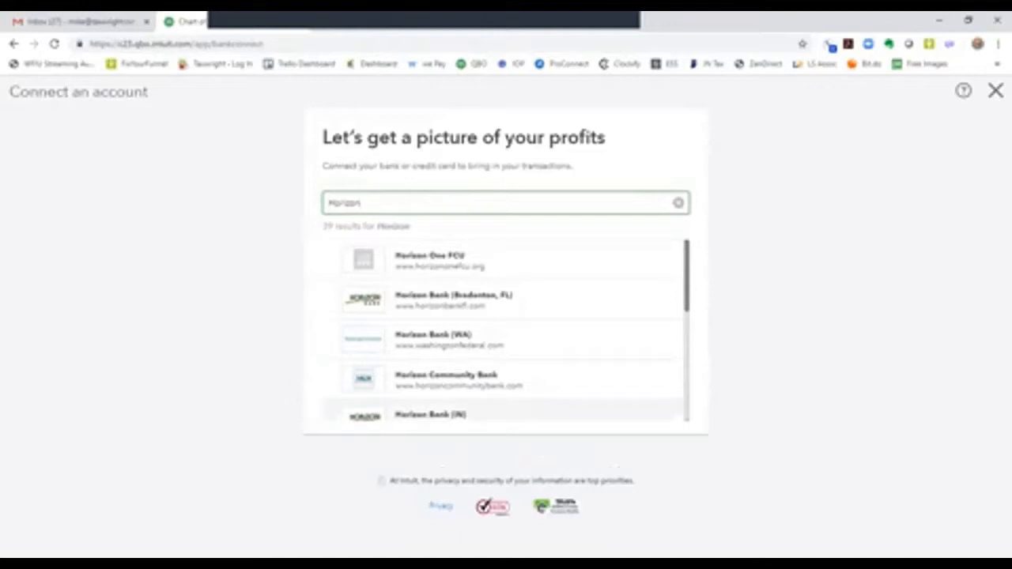
Select Horizon Bank (IN) as the bank to connect, and go back out of the connection setup.
{"action": "left_click", "coordinate": [431, 414]}
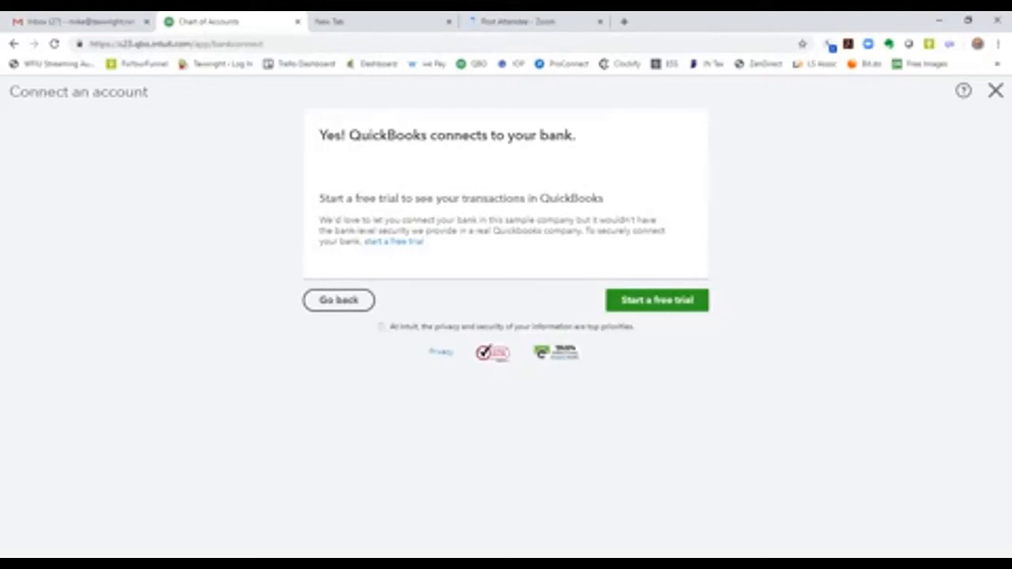
{"action": "left_click", "coordinate": [340, 301]}
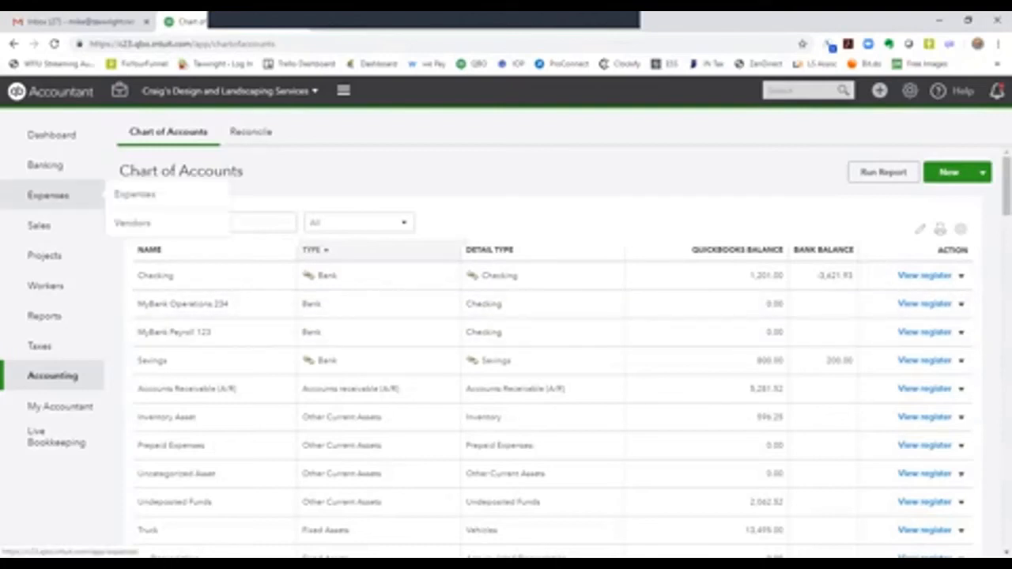
Open the Bank and Credit Cards page and dismiss the bank connection introduction and the help tip.
{"action": "mouse_move", "coordinate": [45, 164]}
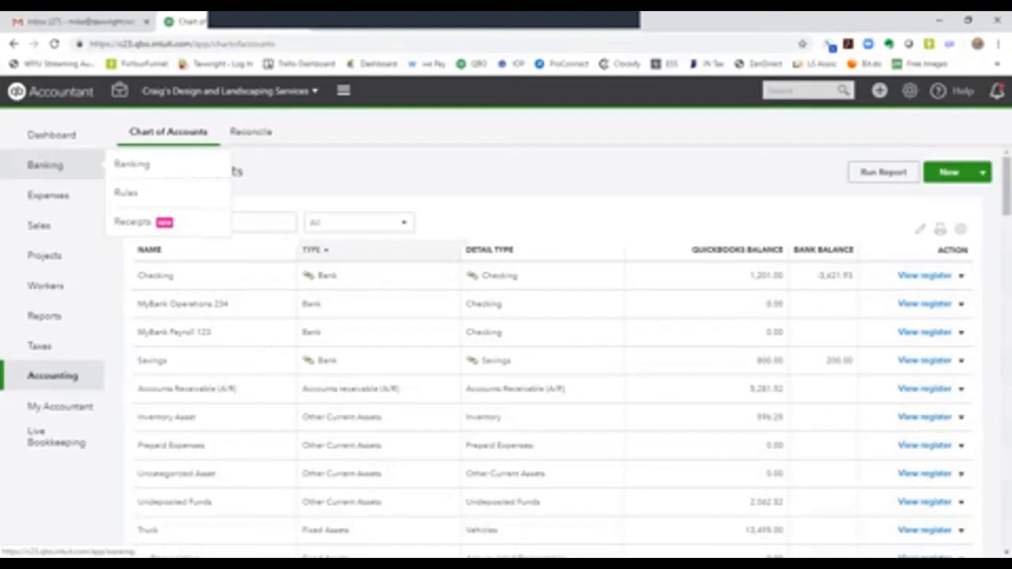
{"action": "left_click", "coordinate": [45, 164]}
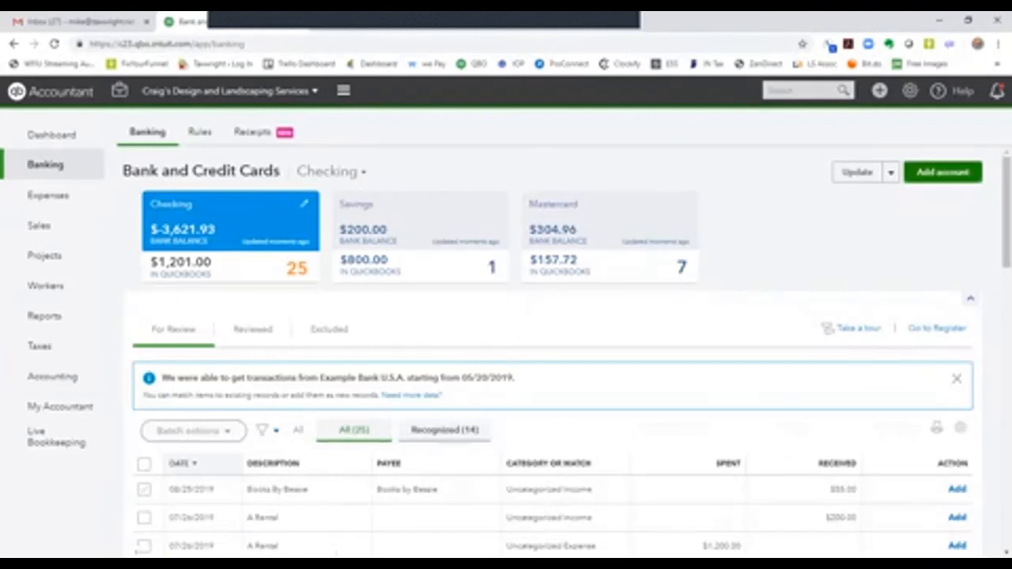
{"action": "left_click", "coordinate": [942, 172]}
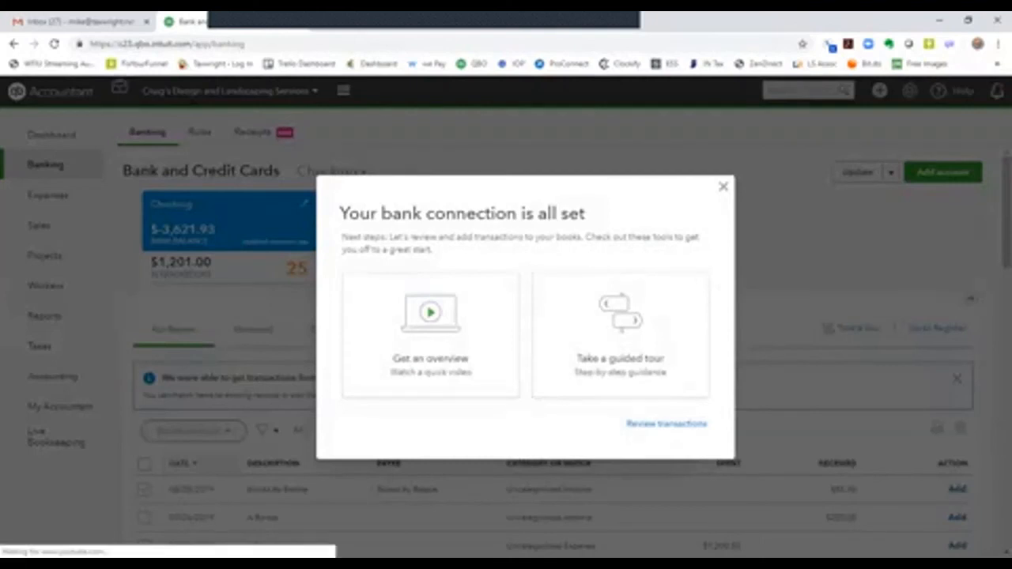
{"action": "left_click", "coordinate": [723, 187]}
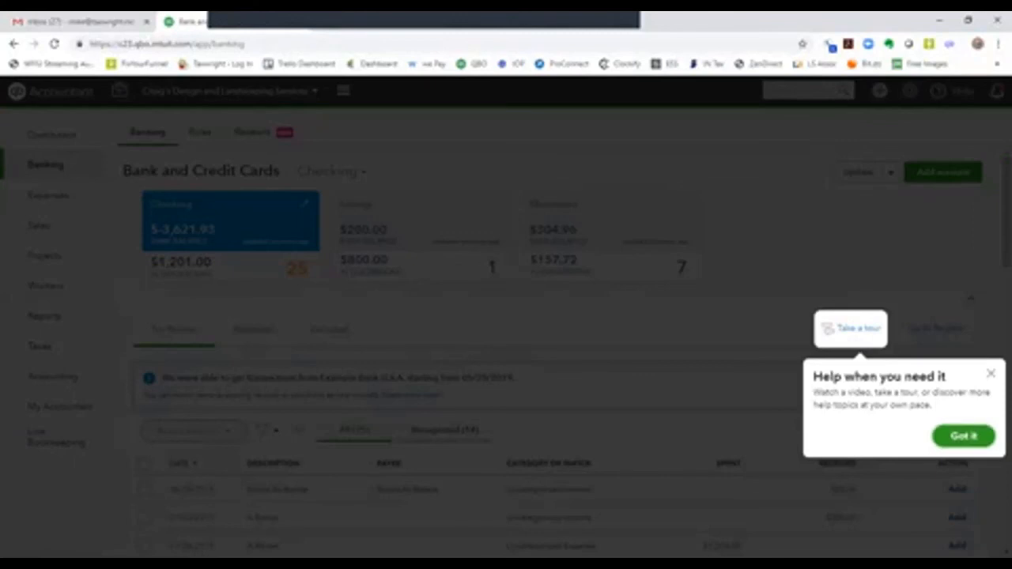
{"action": "left_click", "coordinate": [964, 436]}
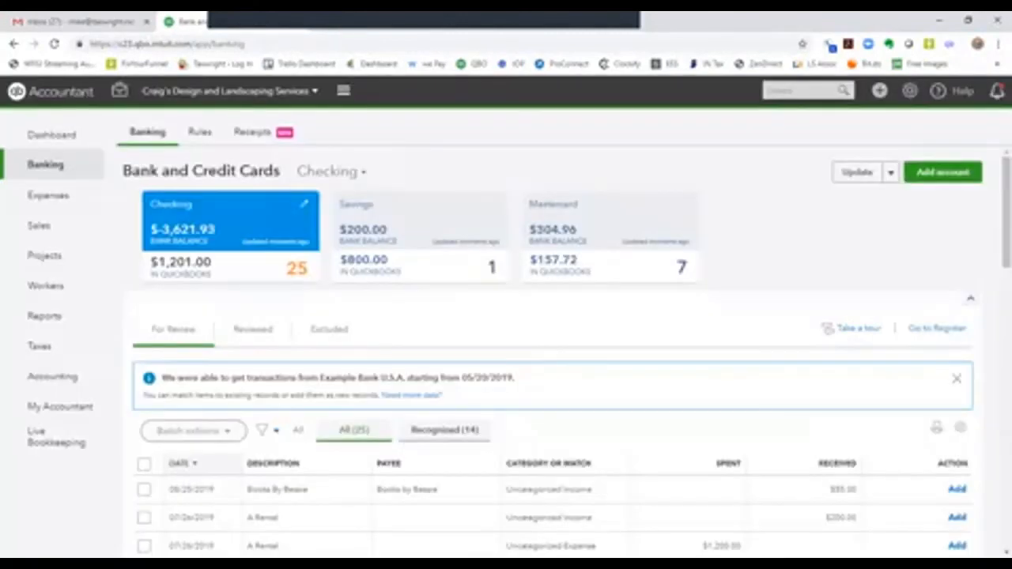